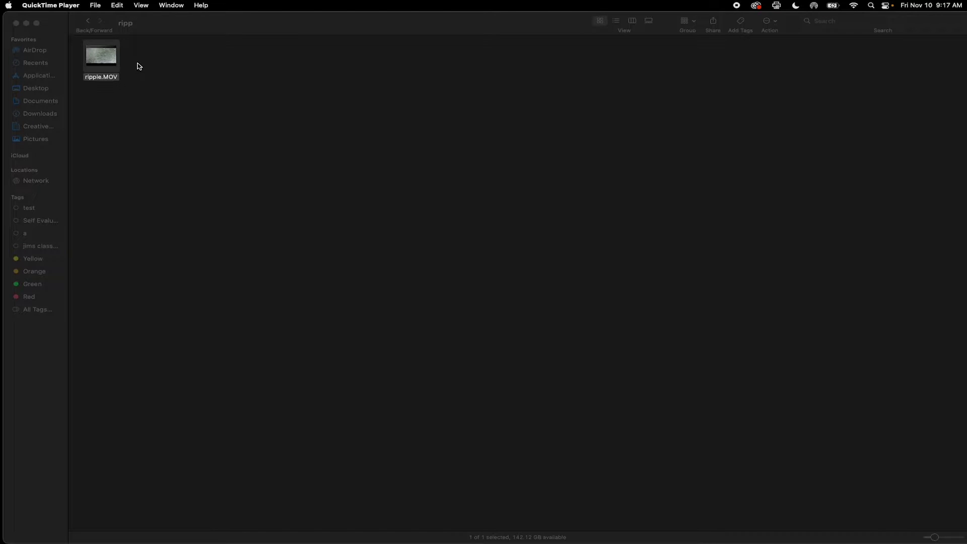
- Switch from Finder to Motion, leaving the ripp folder with ripple.MOV open behind it
{"action": "key", "text": "super+Tab"}
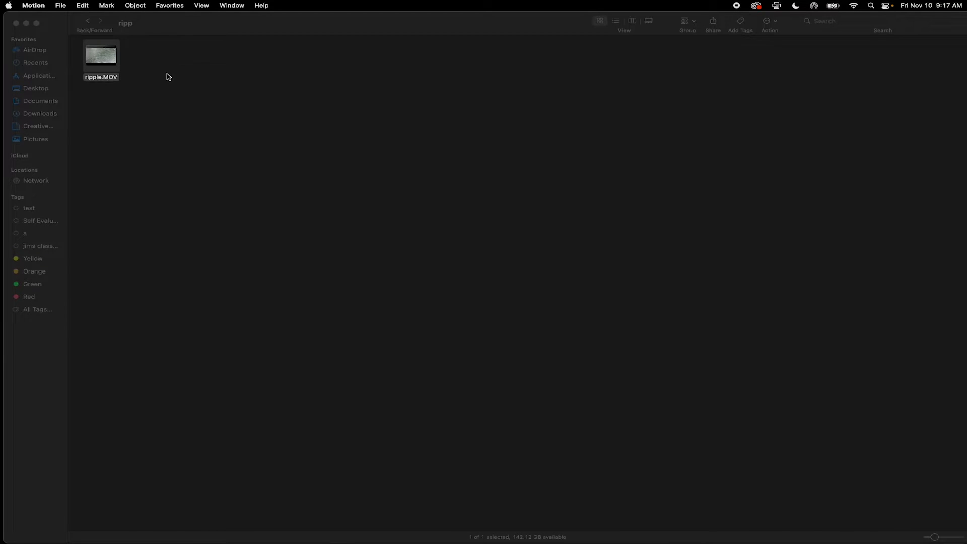
- Create a Broadcast HD 1080 Motion project at 30 fps with a 20-second duration
{"action": "left_click", "coordinate": [63, 6]}
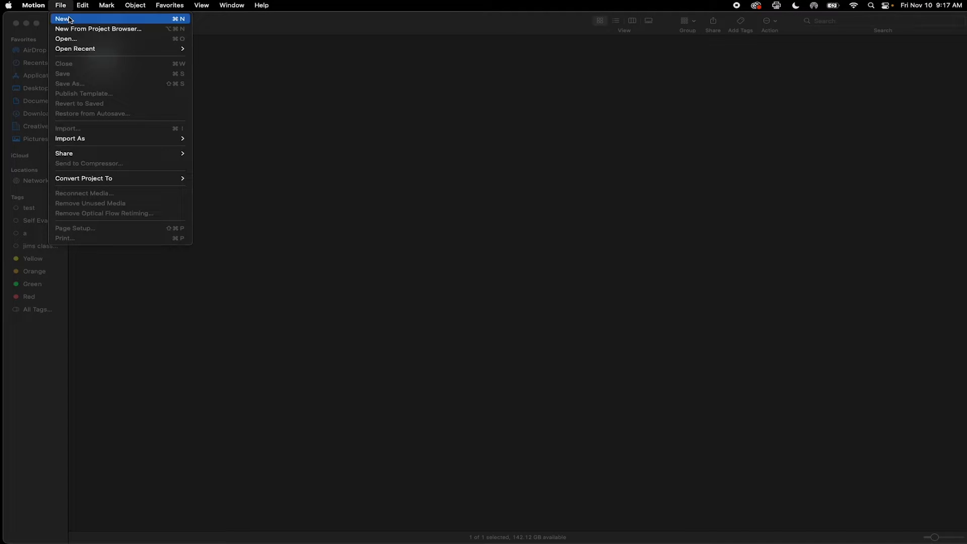
{"action": "left_click", "coordinate": [70, 20]}
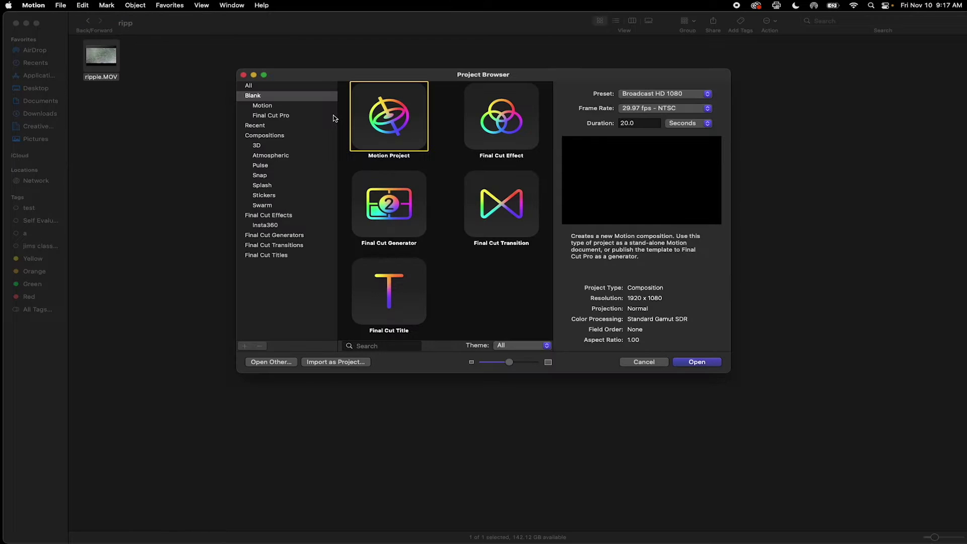
{"action": "double_click", "coordinate": [652, 124]}
{"action": "left_click", "coordinate": [667, 110]}
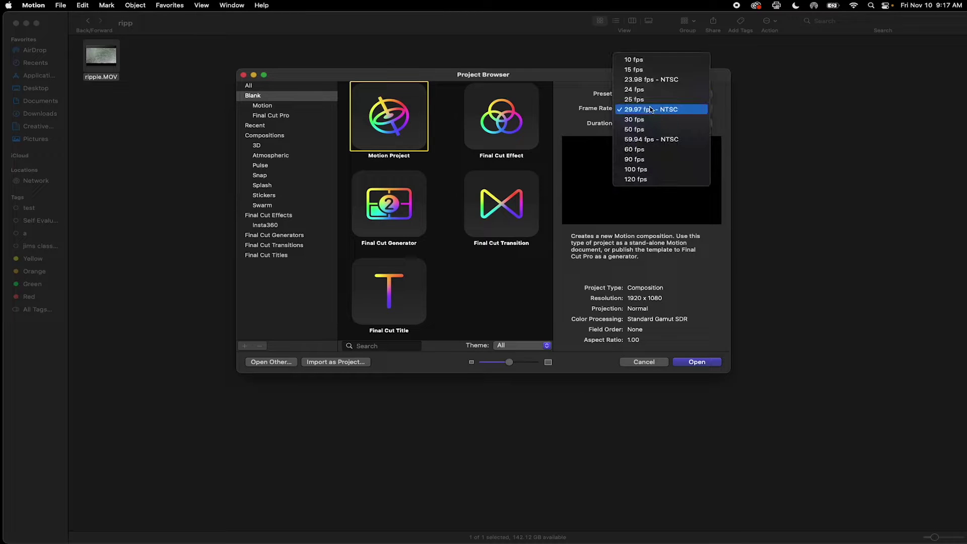
{"action": "left_click", "coordinate": [686, 121]}
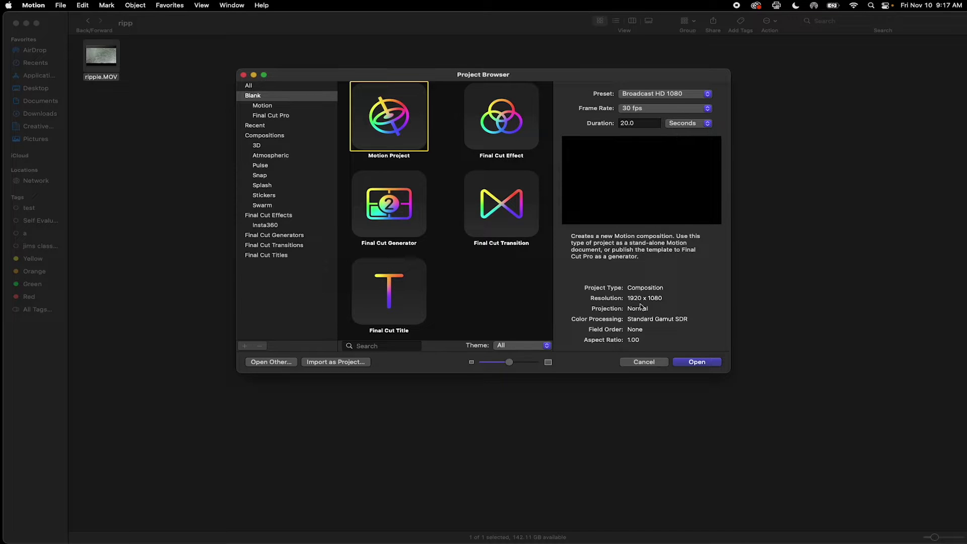
{"action": "left_click", "coordinate": [702, 366]}
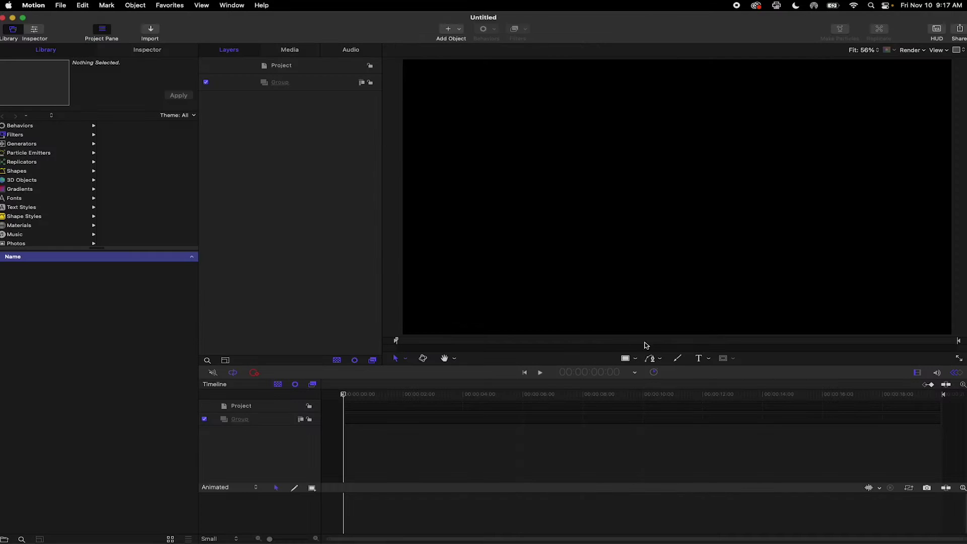
- Import ripple.MOV from the ripp folder on the Desktop
{"action": "left_click", "coordinate": [151, 31]}
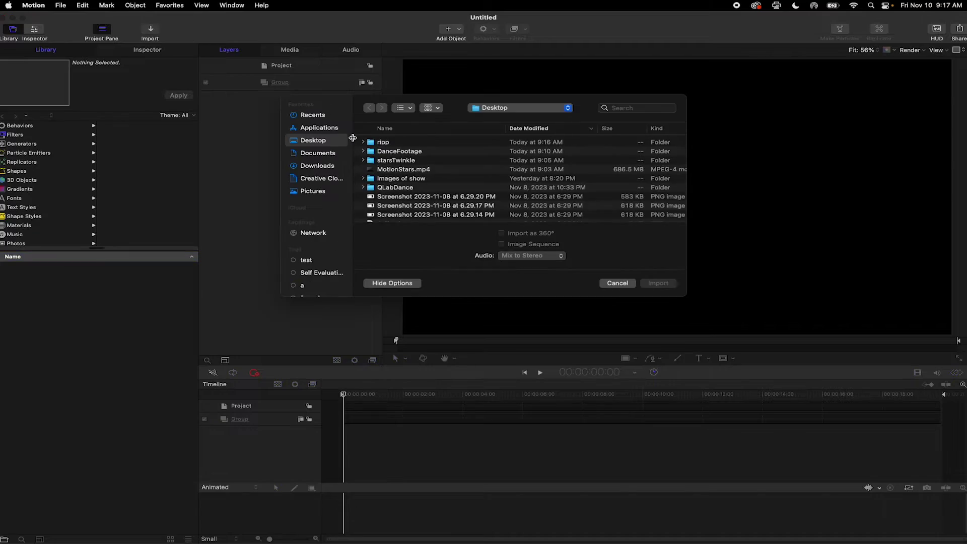
{"action": "left_click", "coordinate": [387, 145]}
{"action": "double_click", "coordinate": [388, 145]}
{"action": "double_click", "coordinate": [410, 145]}
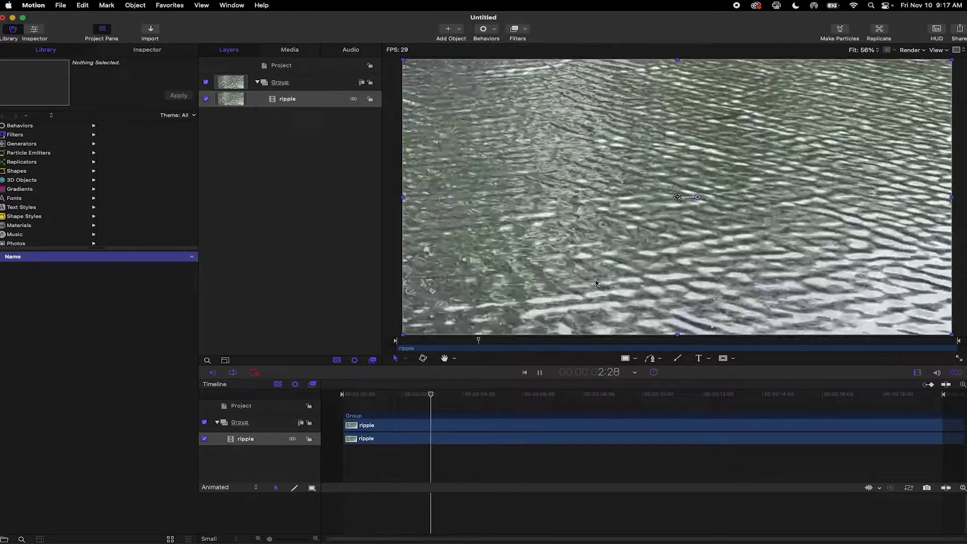
- Play the clip from 19:05 and across the timeline's end to check the loop point
{"action": "key", "text": "space"}
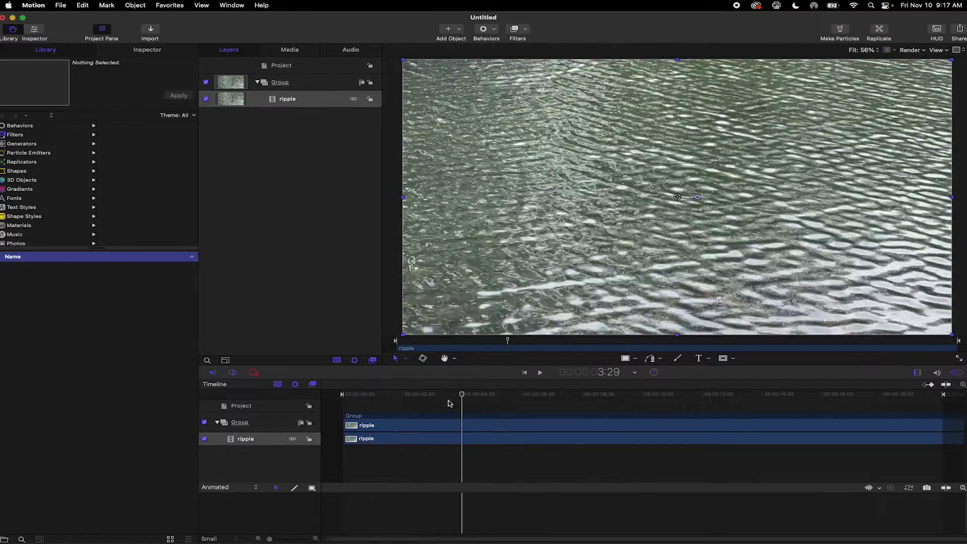
{"action": "left_click_drag", "start_coordinate": [477, 401], "coordinate": [917, 399]}
{"action": "key", "text": "space"}
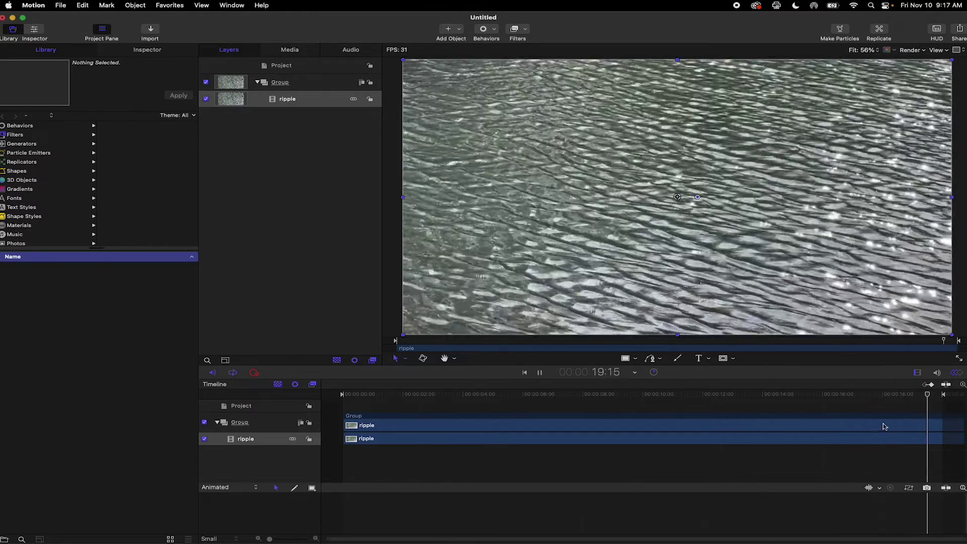
{"action": "key", "text": "space"}
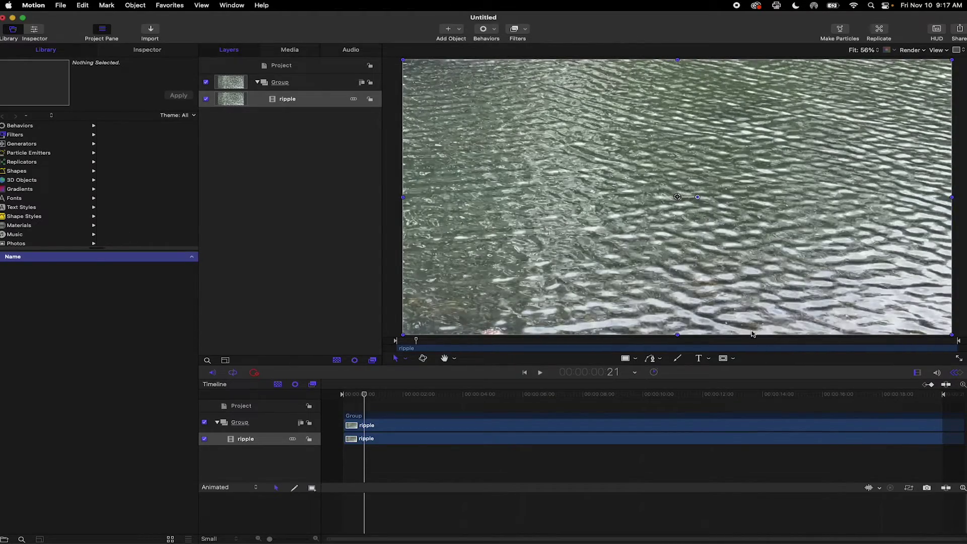
{"action": "left_click", "coordinate": [930, 398]}
{"action": "key", "text": "space"}
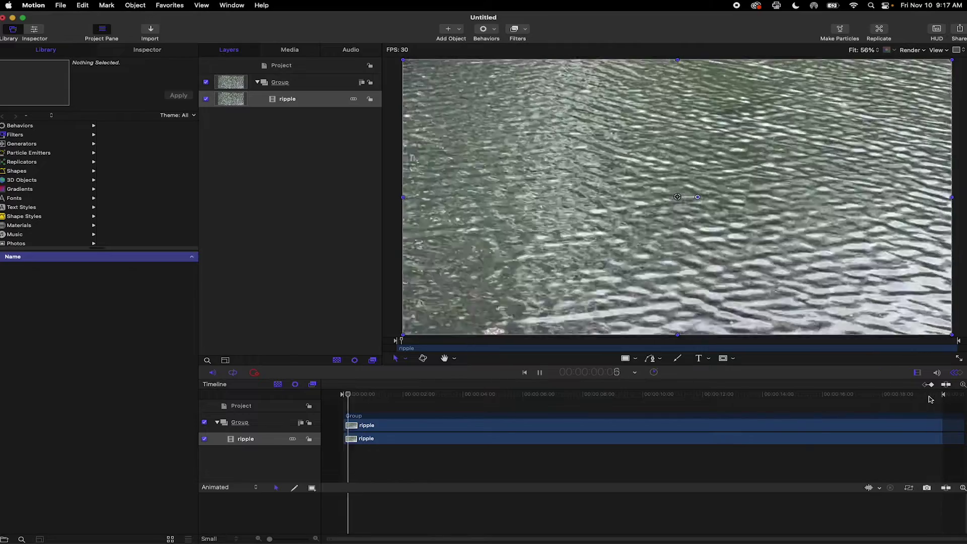
{"action": "key", "text": "space"}
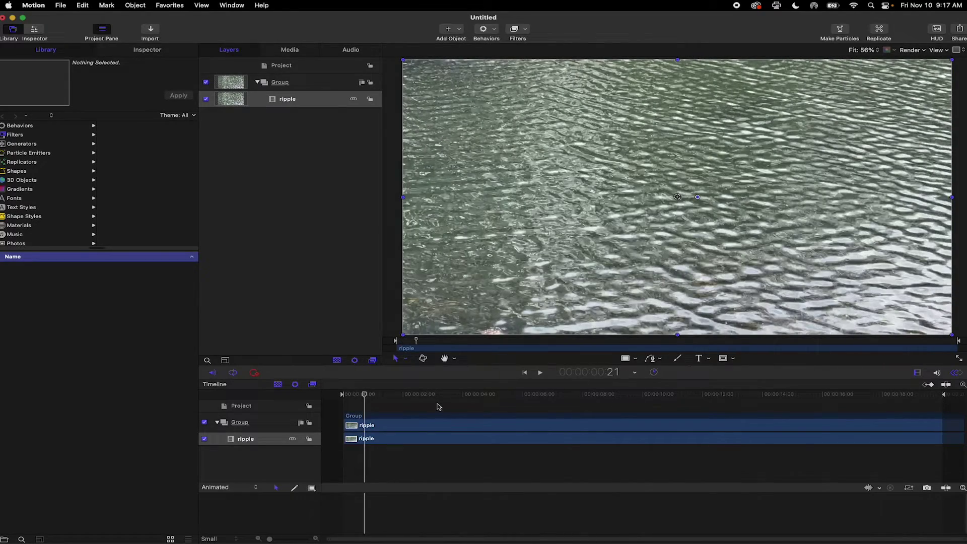
{"action": "left_click_drag", "start_coordinate": [702, 398], "coordinate": [939, 392]}
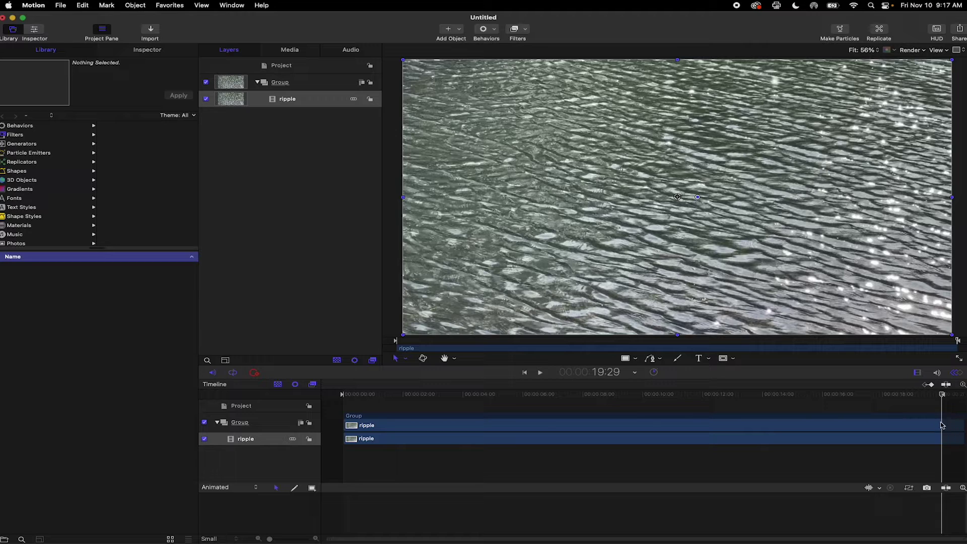
{"action": "left_click", "coordinate": [286, 99]}
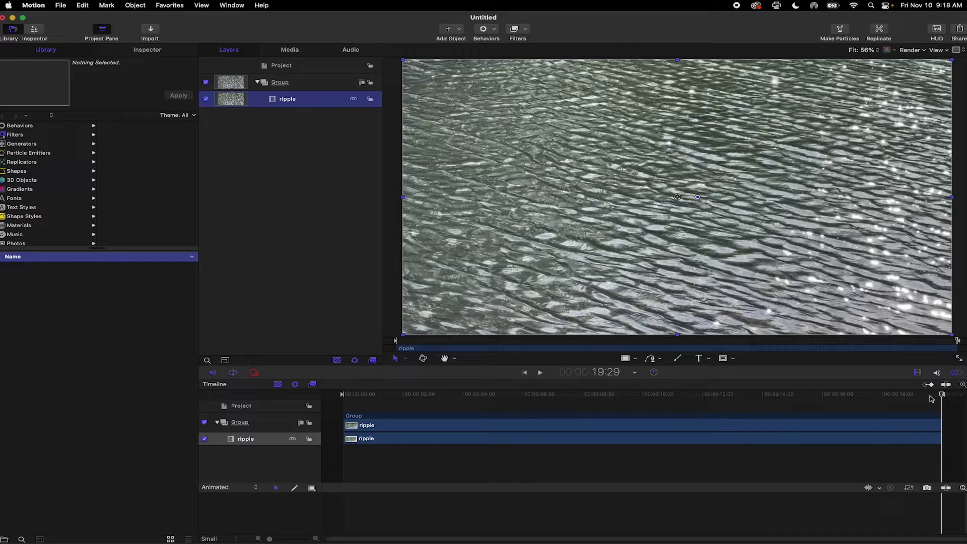
{"action": "left_click_drag", "start_coordinate": [939, 396], "coordinate": [644, 399]}
- Keep the current-time display as timecode, confirming the playhead reads 10:00
{"action": "left_click", "coordinate": [635, 372]}
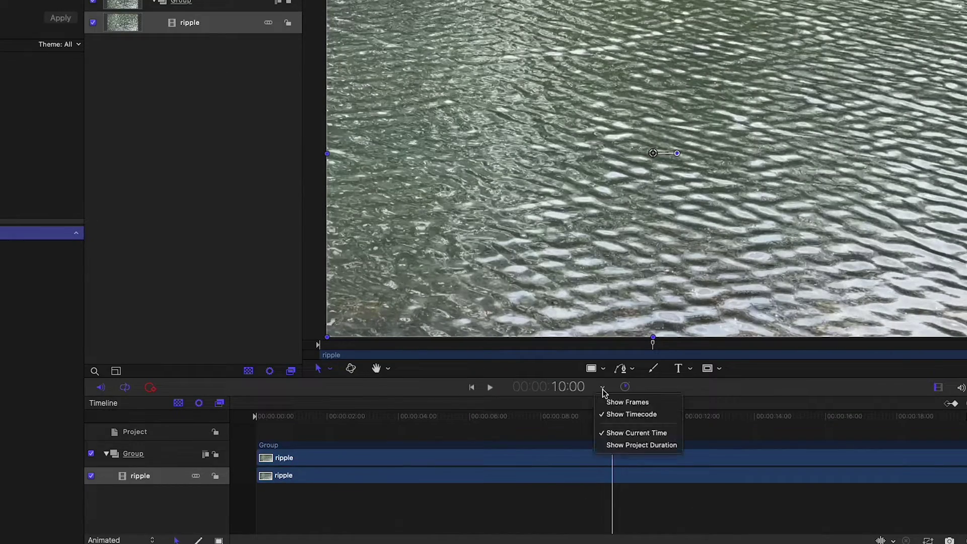
{"action": "left_click", "coordinate": [623, 419]}
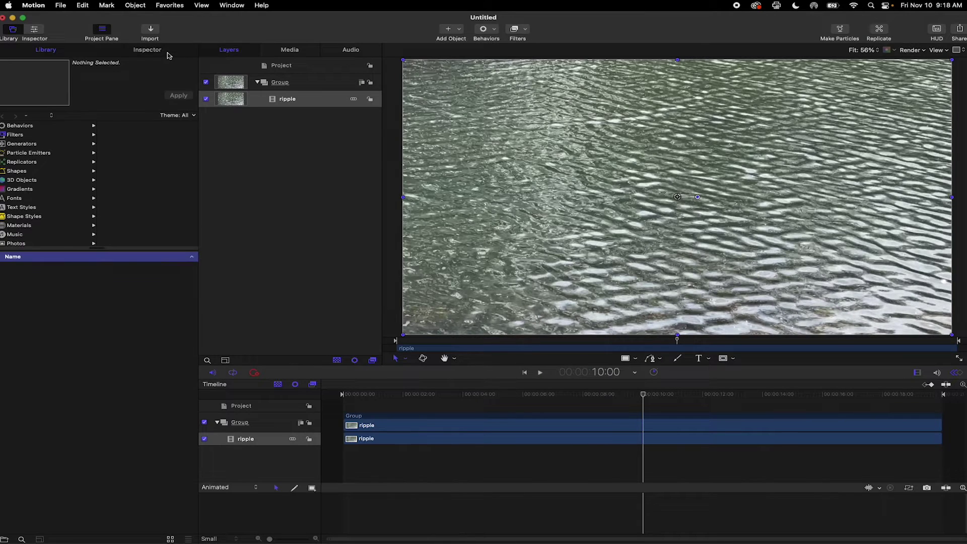
- Trim the ripple layer so it ends at the 10:00 playhead
{"action": "left_click", "coordinate": [169, 55]}
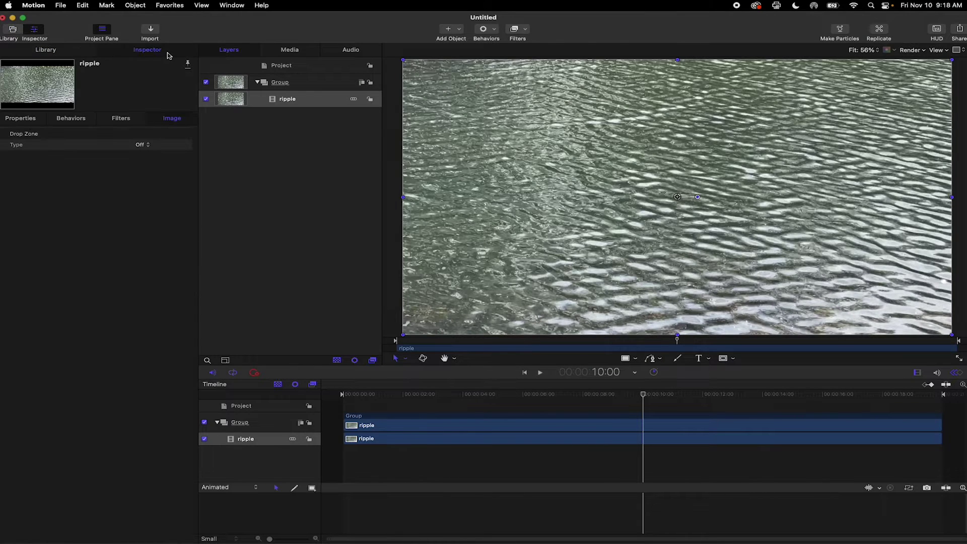
{"action": "left_click", "coordinate": [26, 120]}
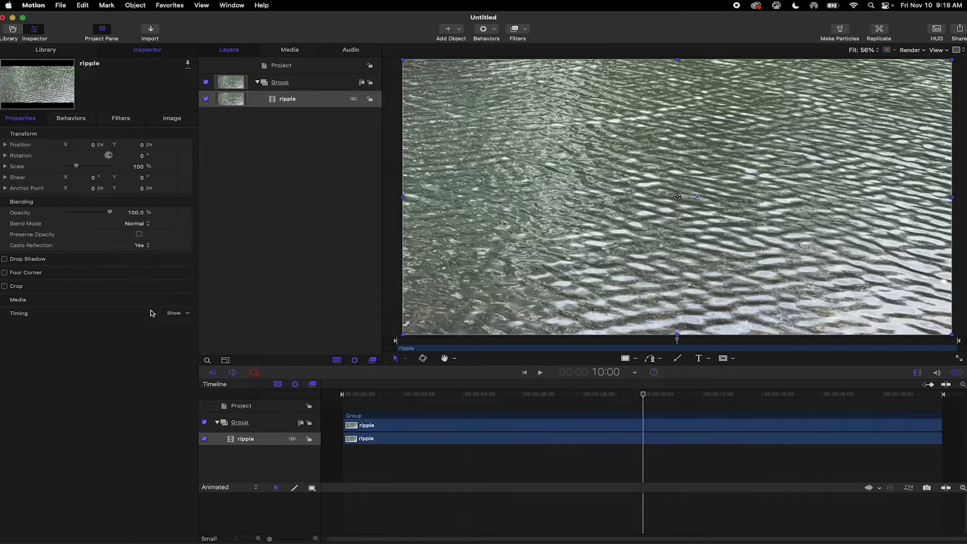
{"action": "mouse_move", "coordinate": [167, 317]}
{"action": "key", "text": "o"}
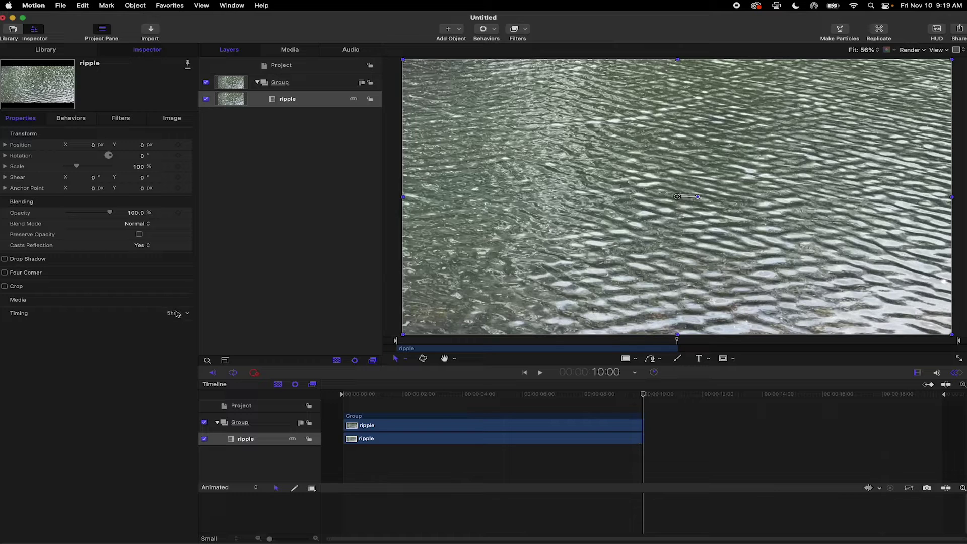
- Set the ripple layer's End Condition to Ping-Pong and extend its End Duration to 463 frames
{"action": "left_click", "coordinate": [172, 313]}
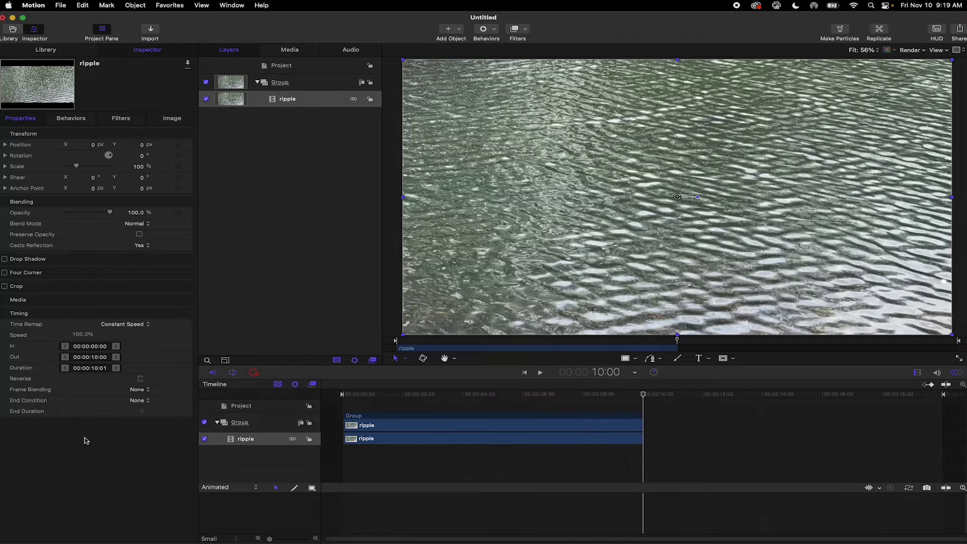
{"action": "left_click", "coordinate": [140, 401]}
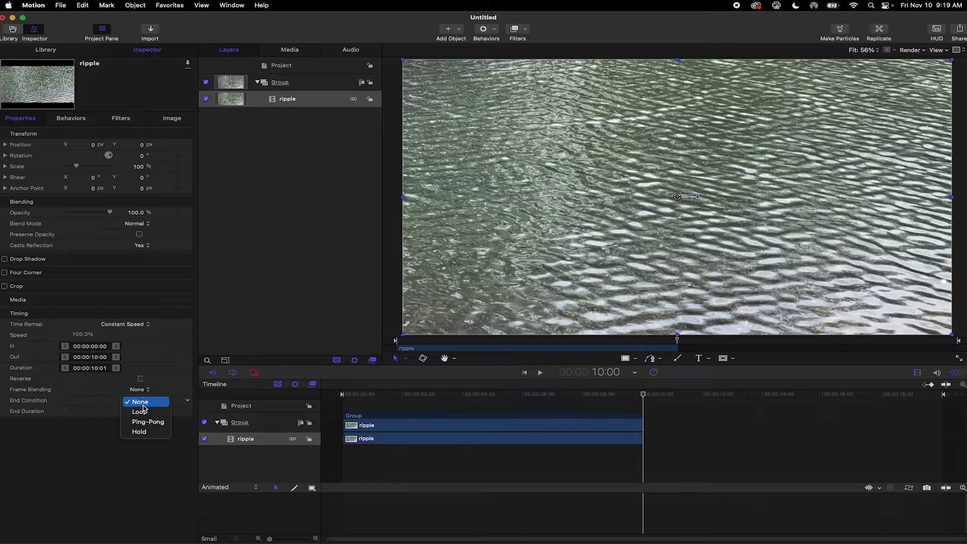
{"action": "left_click", "coordinate": [148, 422]}
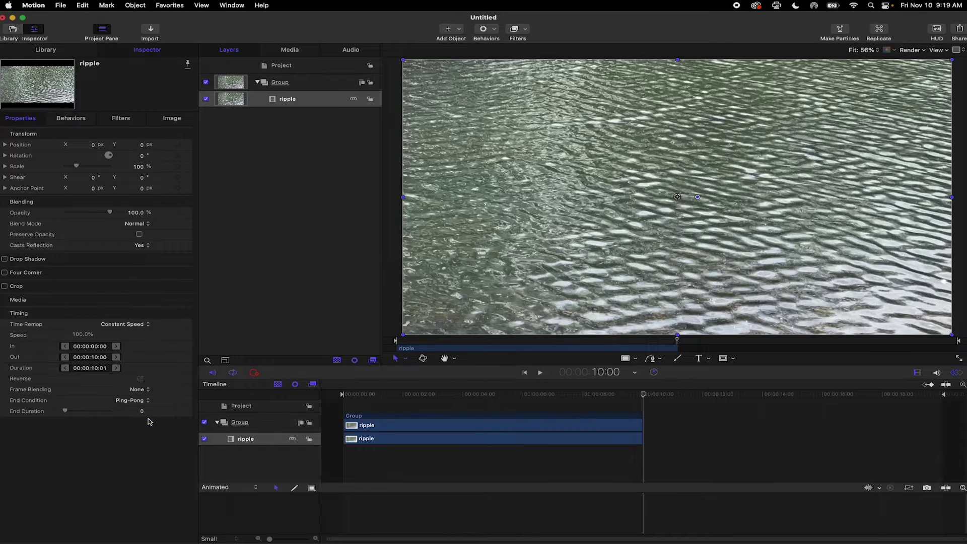
{"action": "left_click_drag", "start_coordinate": [81, 410], "coordinate": [136, 414]}
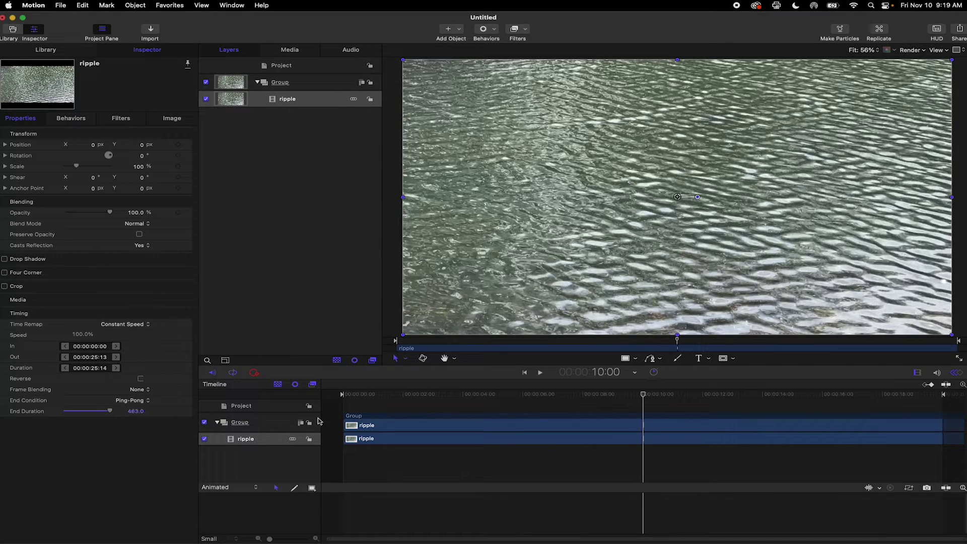
{"action": "left_click", "coordinate": [595, 397]}
{"action": "key", "text": "space"}
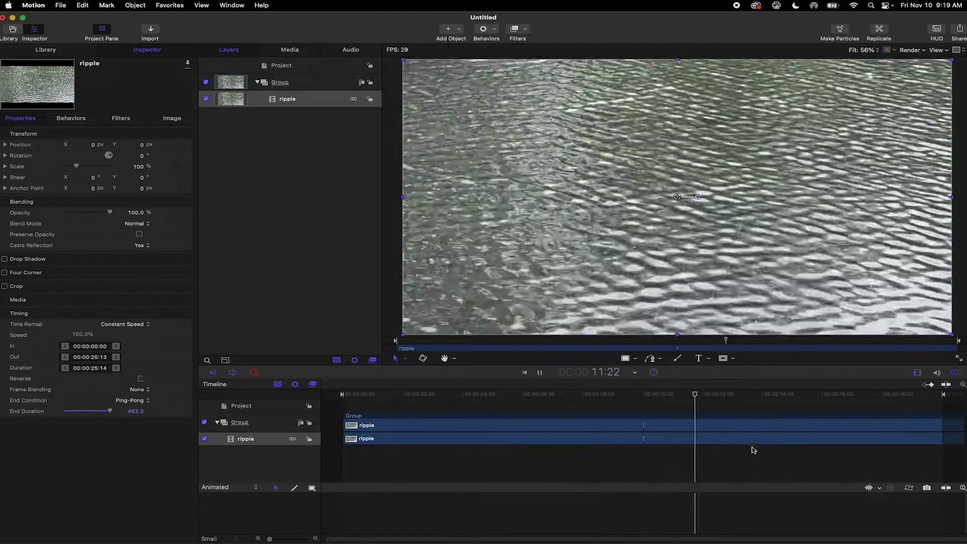
{"action": "left_click", "coordinate": [893, 395]}
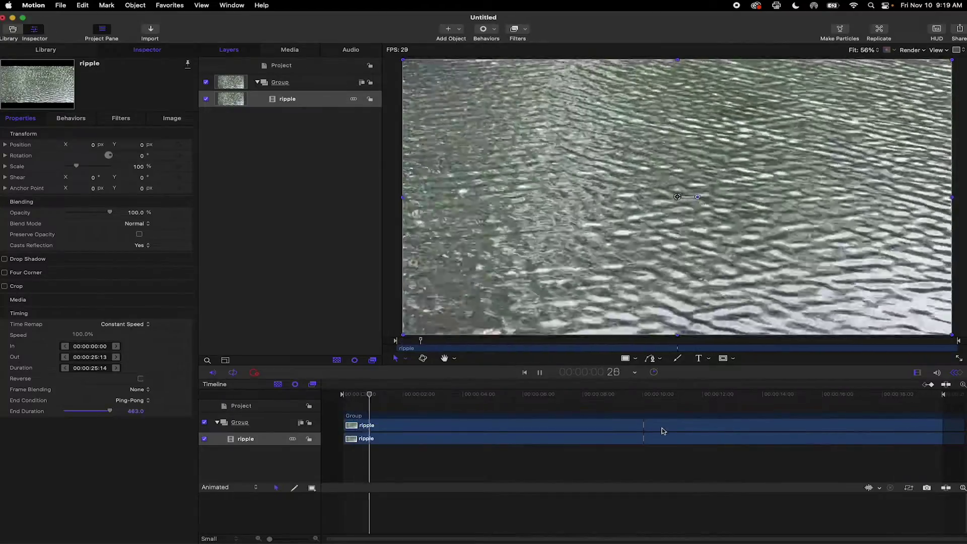
{"action": "key", "text": "space"}
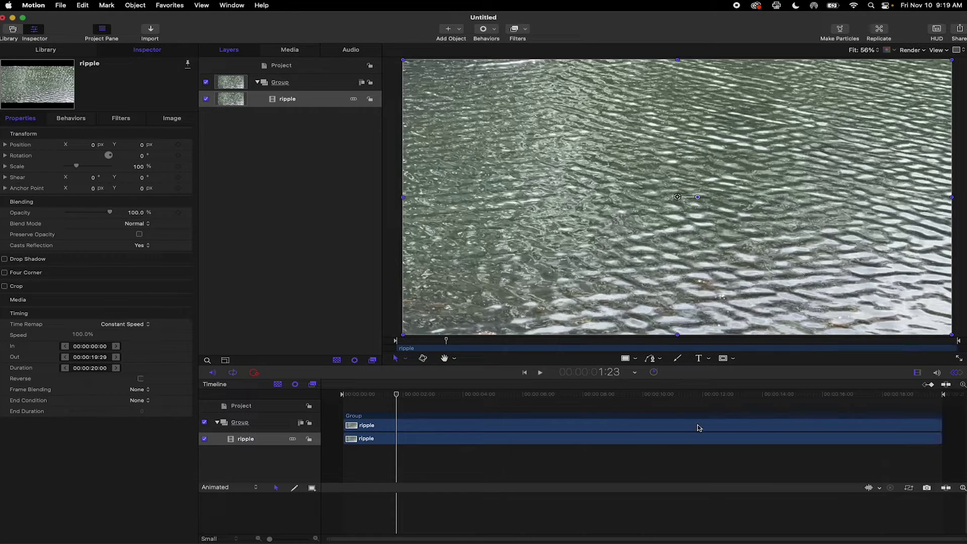
{"action": "key", "text": "space"}
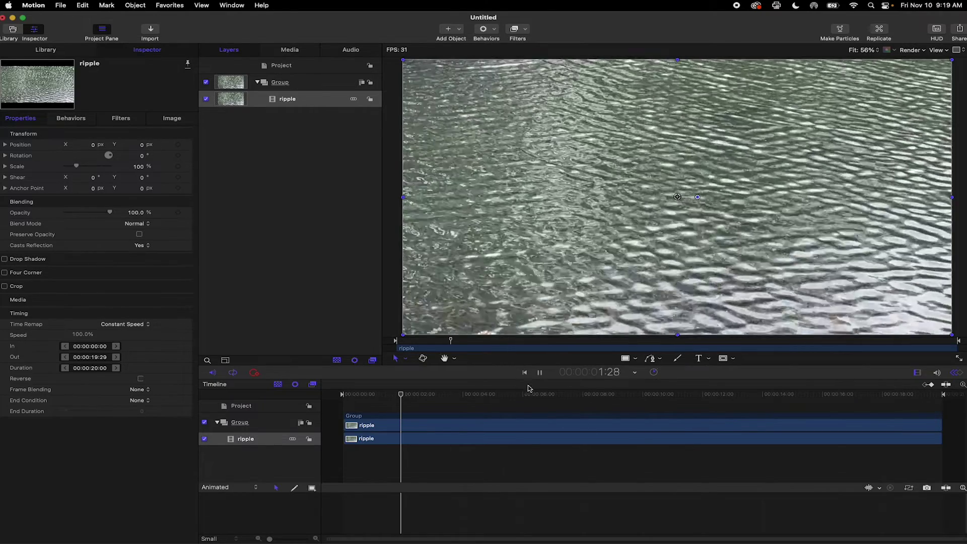
{"action": "key", "text": "space"}
{"action": "left_click_drag", "start_coordinate": [503, 395], "coordinate": [359, 378]}
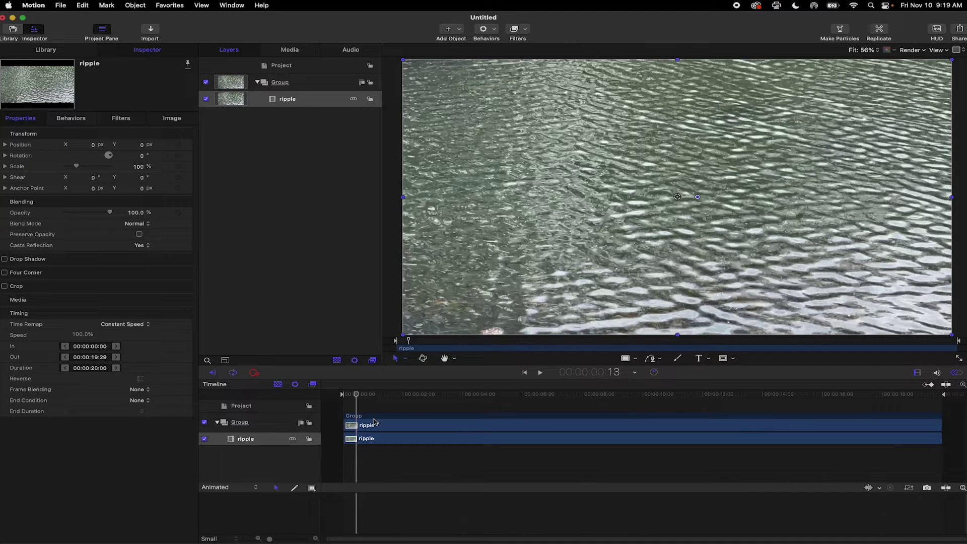
- Duplicate the ripple layer to create ripple copy
{"action": "left_click", "coordinate": [296, 100]}
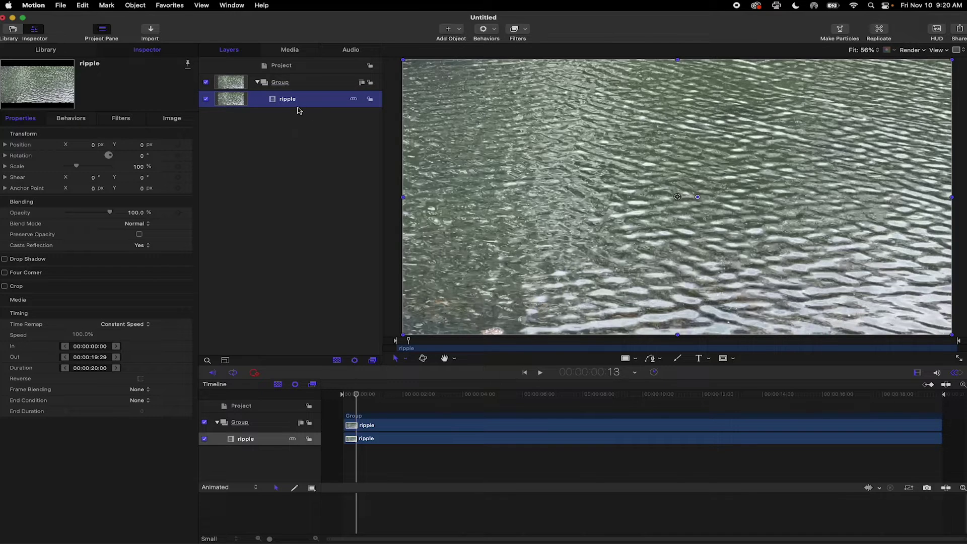
{"action": "right_click", "coordinate": [304, 99]}
{"action": "left_click", "coordinate": [328, 131]}
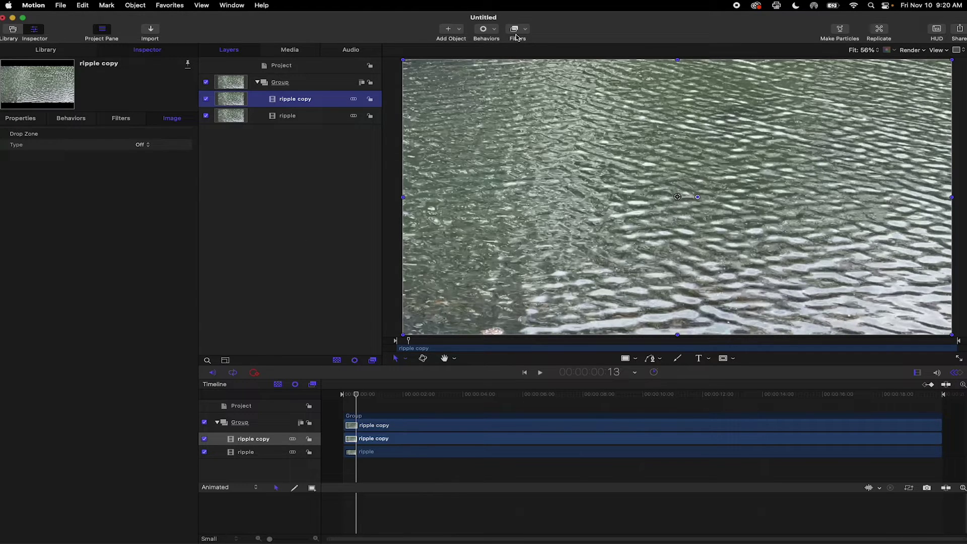
- Add a Fade In/Fade Out behavior with 20-frame fades to ripple copy
{"action": "left_click", "coordinate": [498, 32]}
{"action": "mouse_move", "coordinate": [502, 52]}
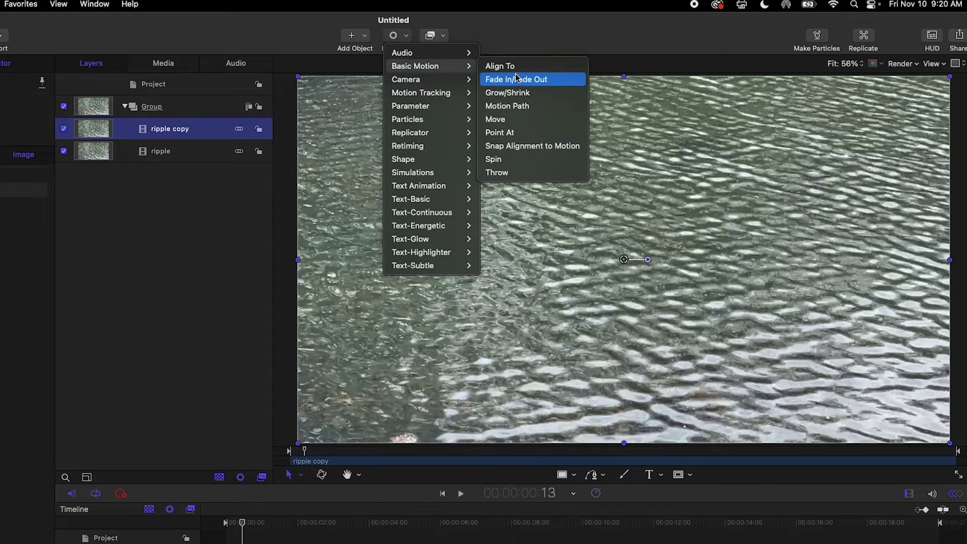
{"action": "left_click", "coordinate": [524, 84]}
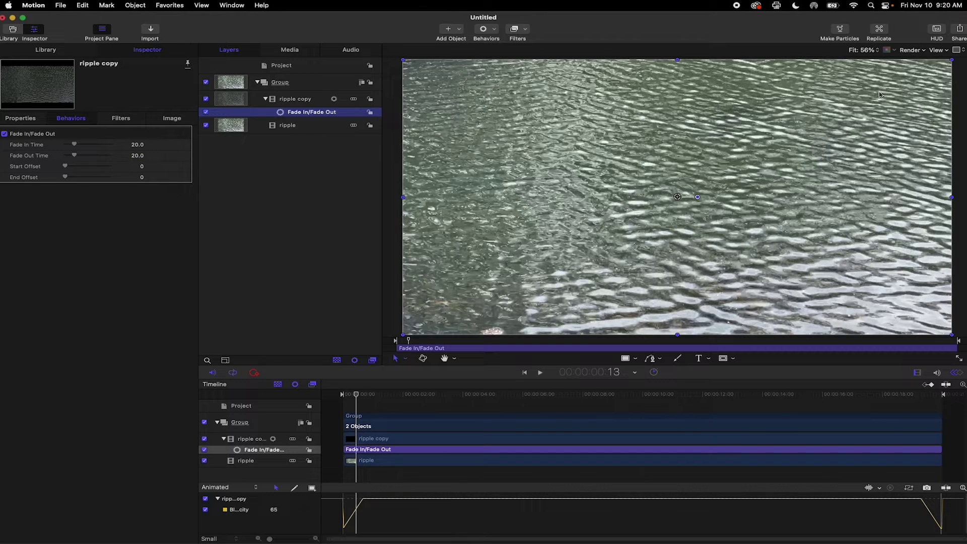
{"action": "left_click", "coordinate": [936, 30]}
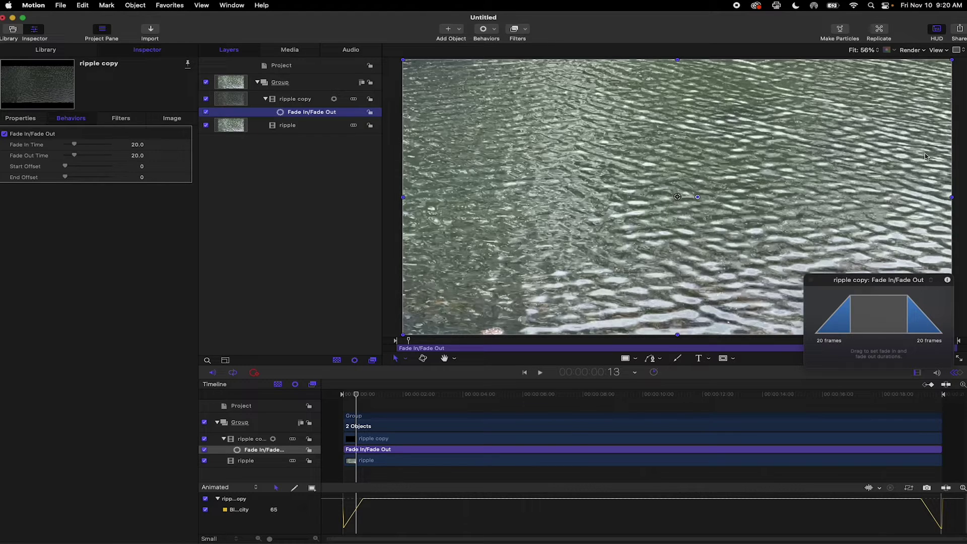
{"action": "left_click", "coordinate": [935, 31]}
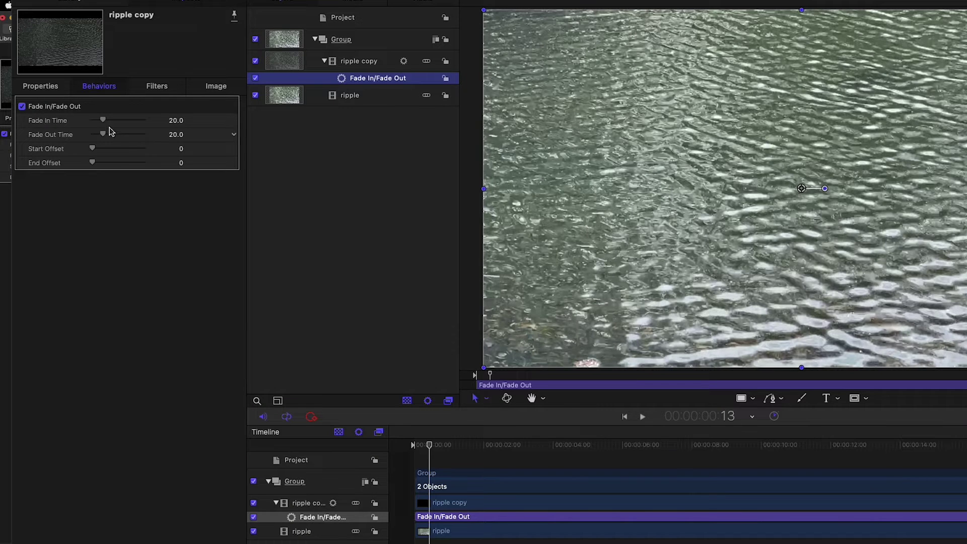
- Change the Fade In Time to 30 frames, leaving fade-out at 20
{"action": "left_click", "coordinate": [176, 121]}
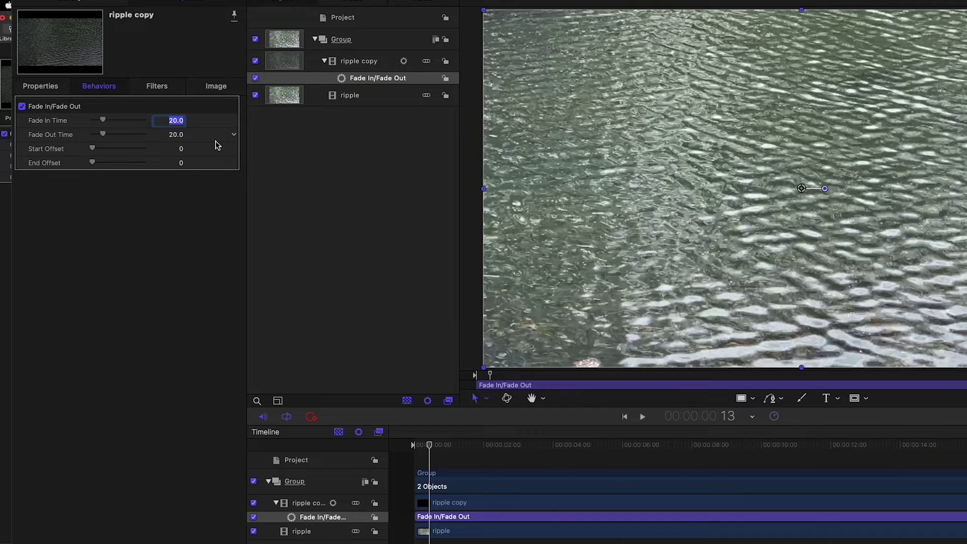
{"action": "type", "text": "3"}
{"action": "key", "text": "Return"}
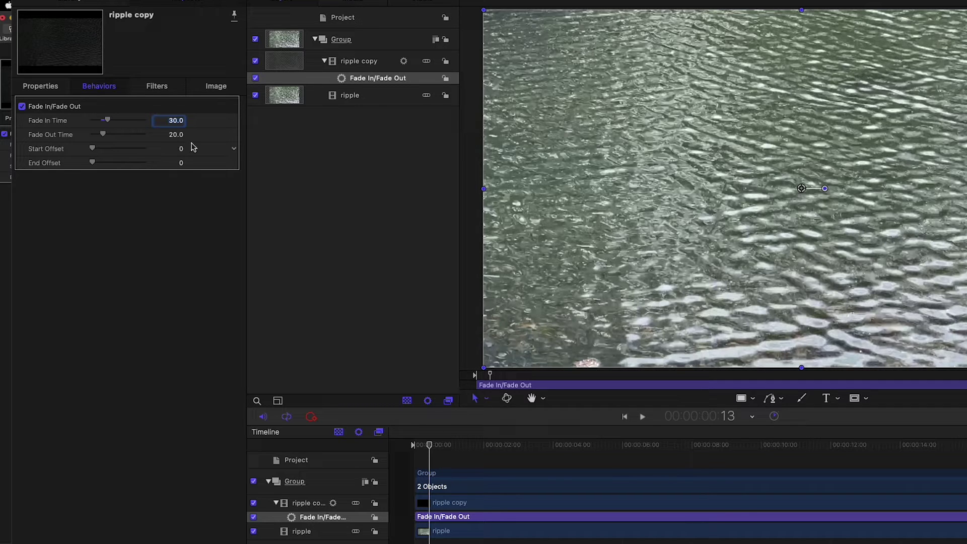
{"action": "left_click", "coordinate": [364, 64]}
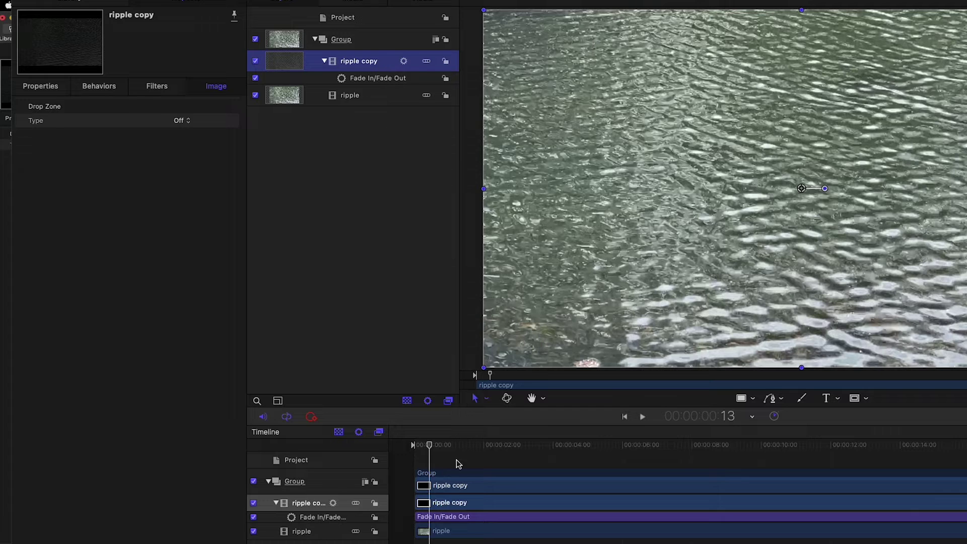
- Slide the ripple copy clip so its In point sits at 00:00:19:00
{"action": "left_click_drag", "start_coordinate": [467, 505], "coordinate": [471, 506]}
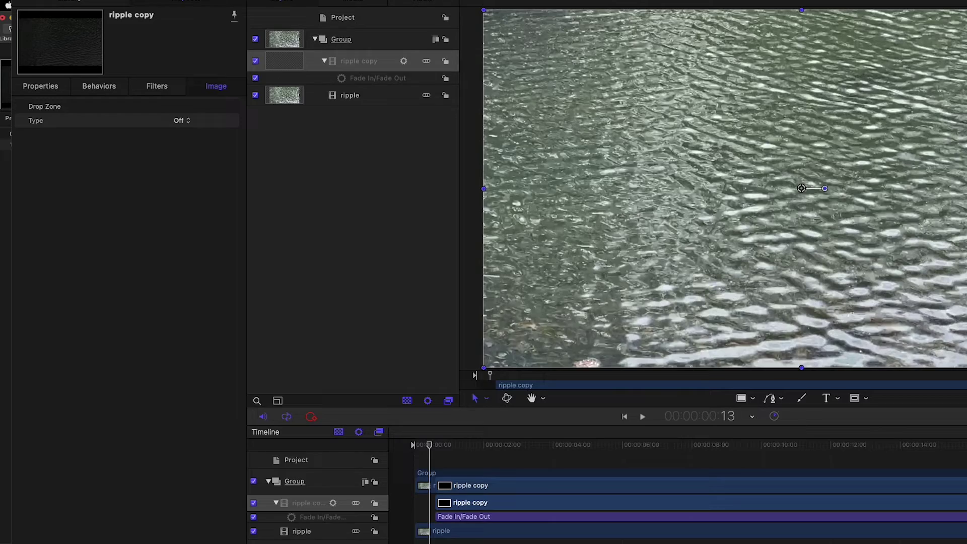
{"action": "left_click_drag", "start_coordinate": [846, 394], "coordinate": [913, 396]}
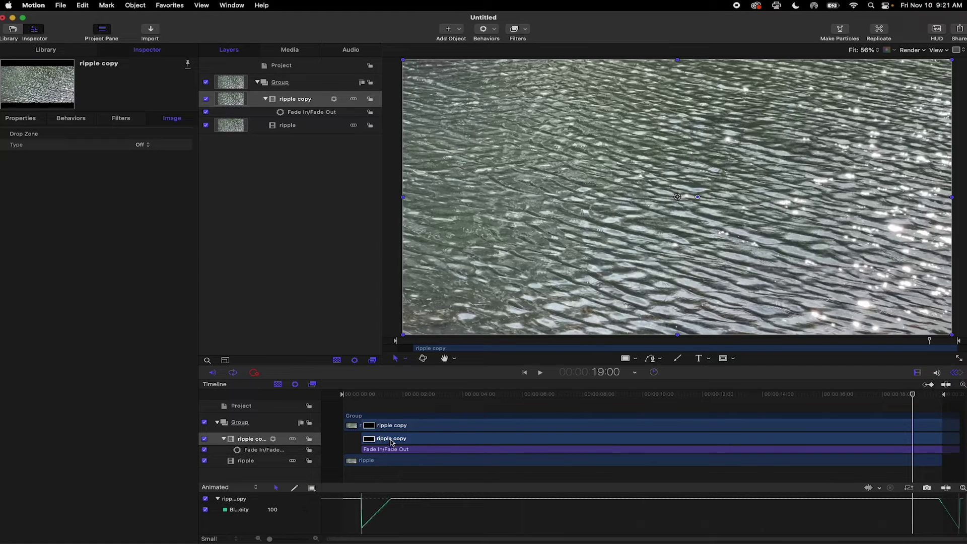
{"action": "left_click_drag", "start_coordinate": [387, 441], "coordinate": [933, 438]}
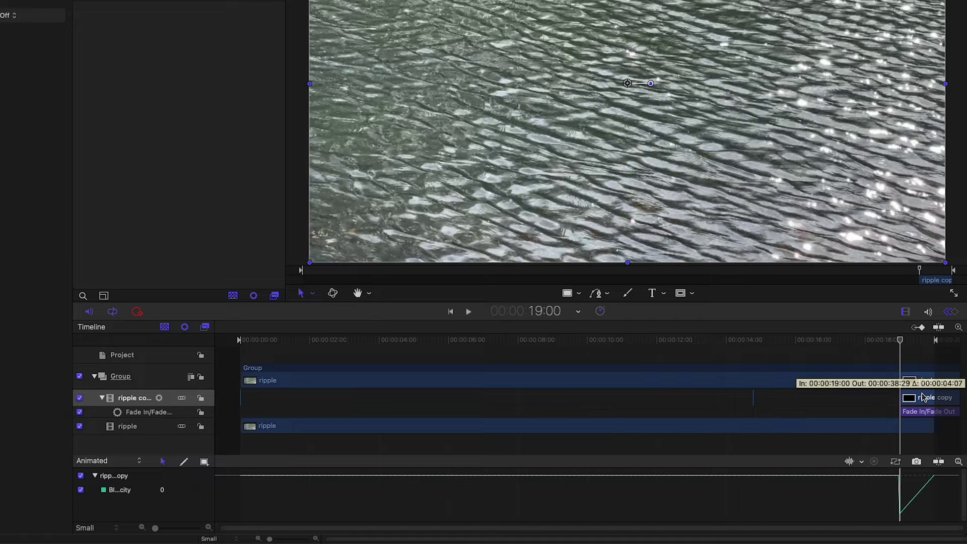
{"action": "left_click_drag", "start_coordinate": [923, 398], "coordinate": [923, 398]}
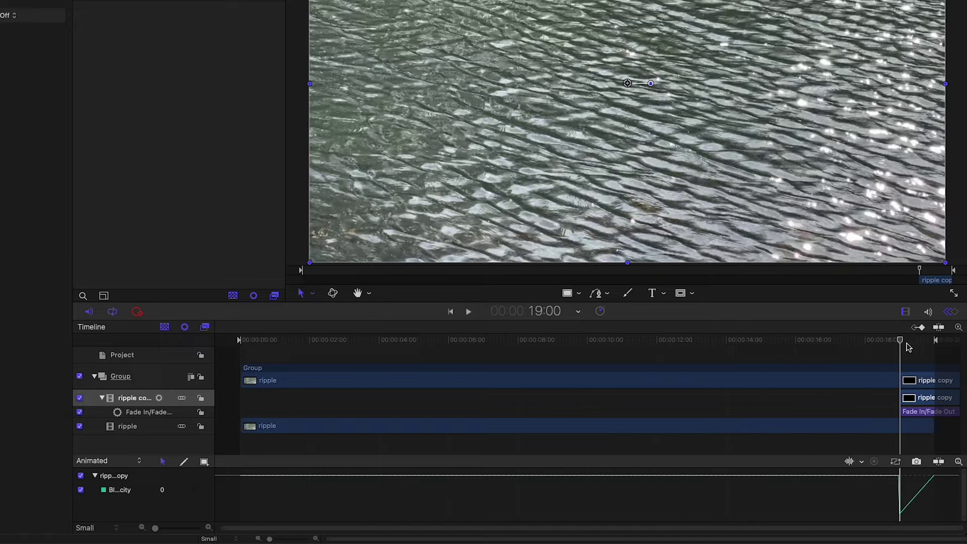
{"action": "key", "text": "space"}
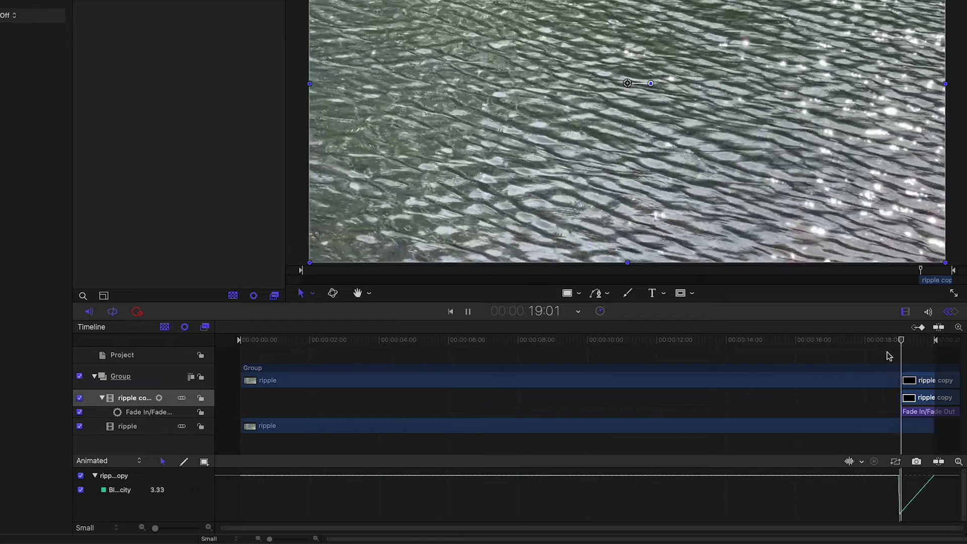
{"action": "key", "text": "space"}
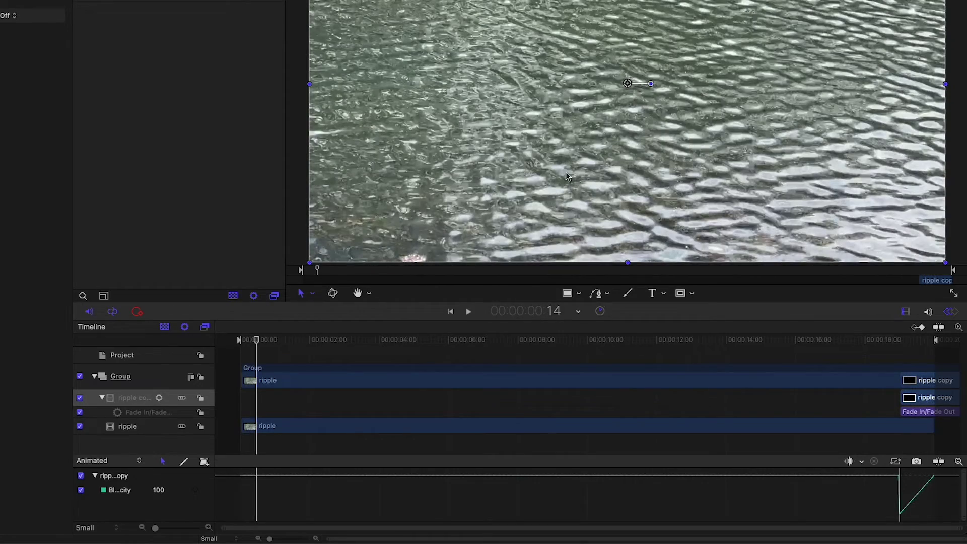
{"action": "left_click_drag", "start_coordinate": [903, 341], "coordinate": [935, 343]}
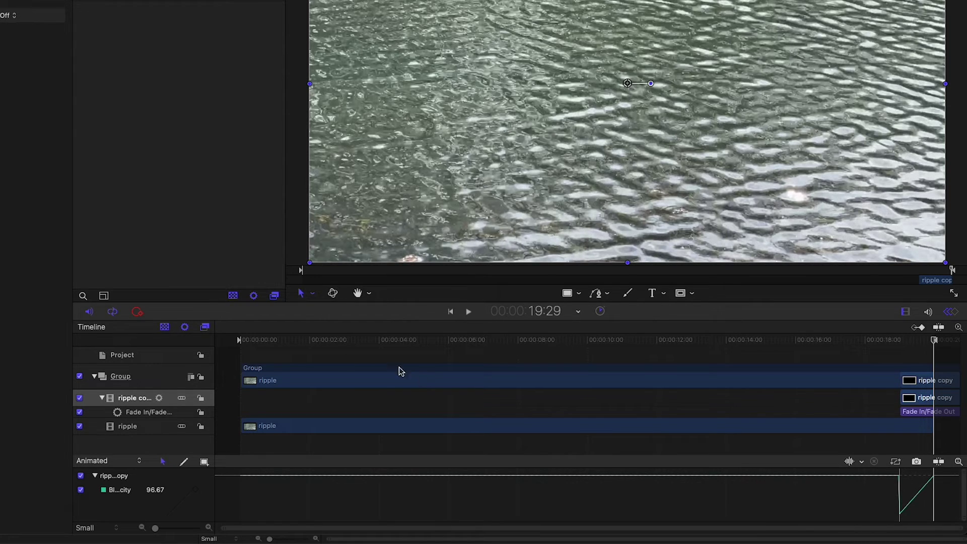
{"action": "left_click_drag", "start_coordinate": [239, 343], "coordinate": [275, 343]}
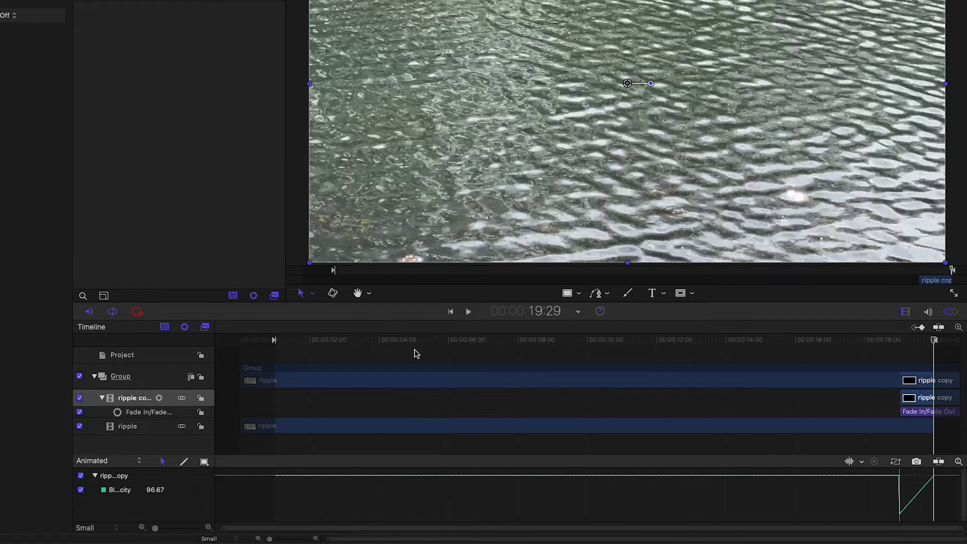
{"action": "left_click_drag", "start_coordinate": [274, 342], "coordinate": [275, 343]}
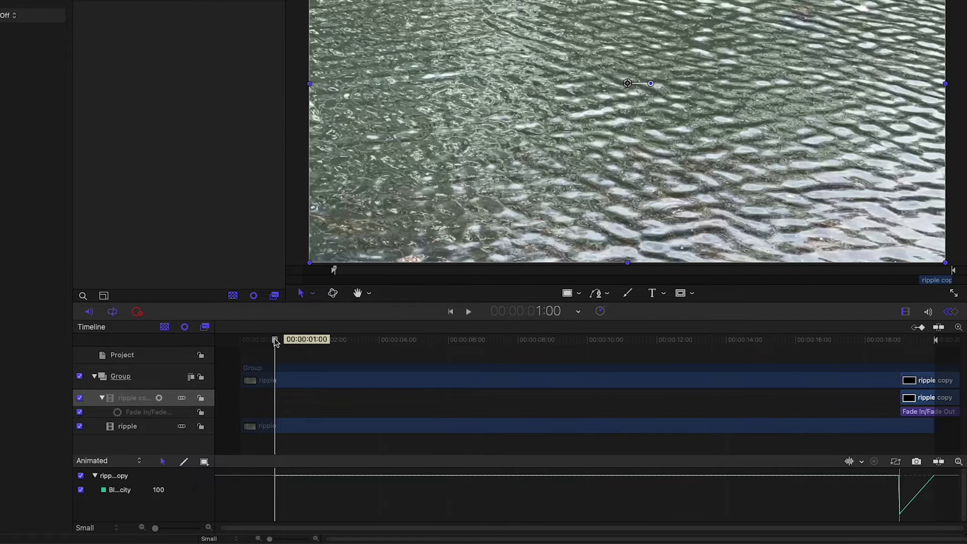
{"action": "key", "text": "End"}
{"action": "left_click", "coordinate": [834, 342]}
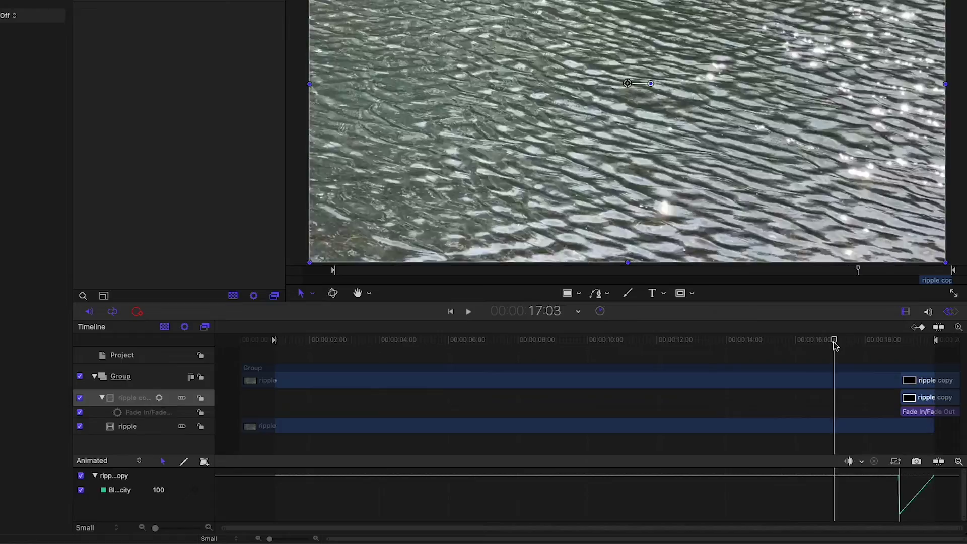
{"action": "key", "text": "space"}
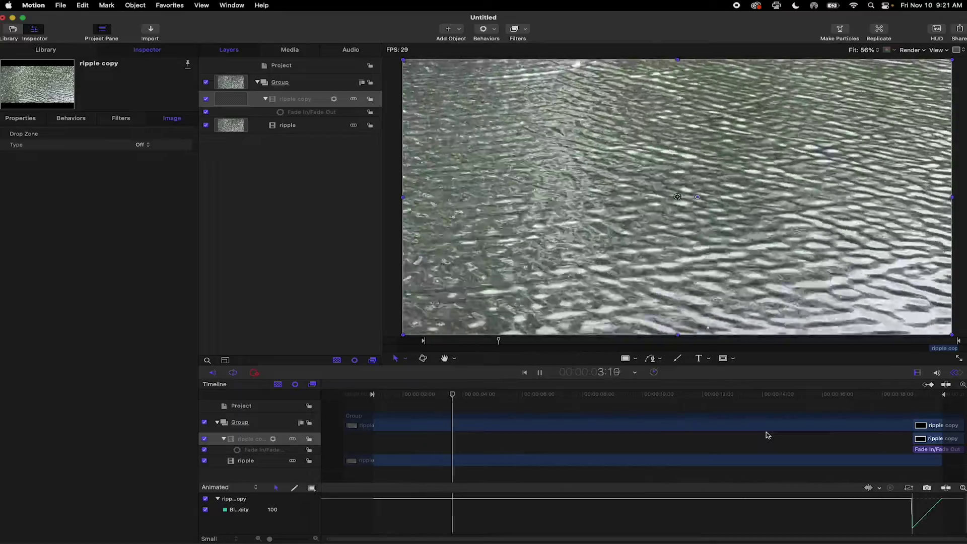
{"action": "left_click", "coordinate": [901, 395]}
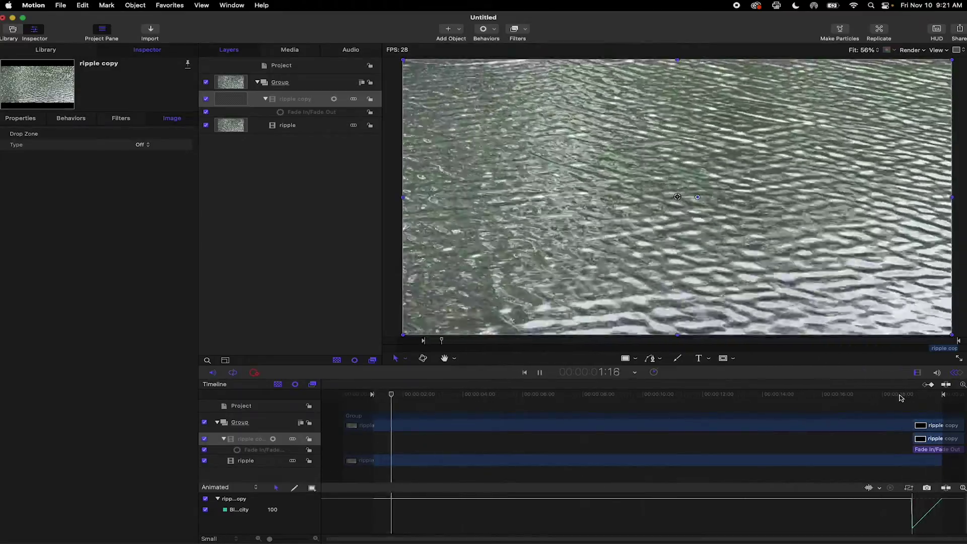
{"action": "key", "text": "space"}
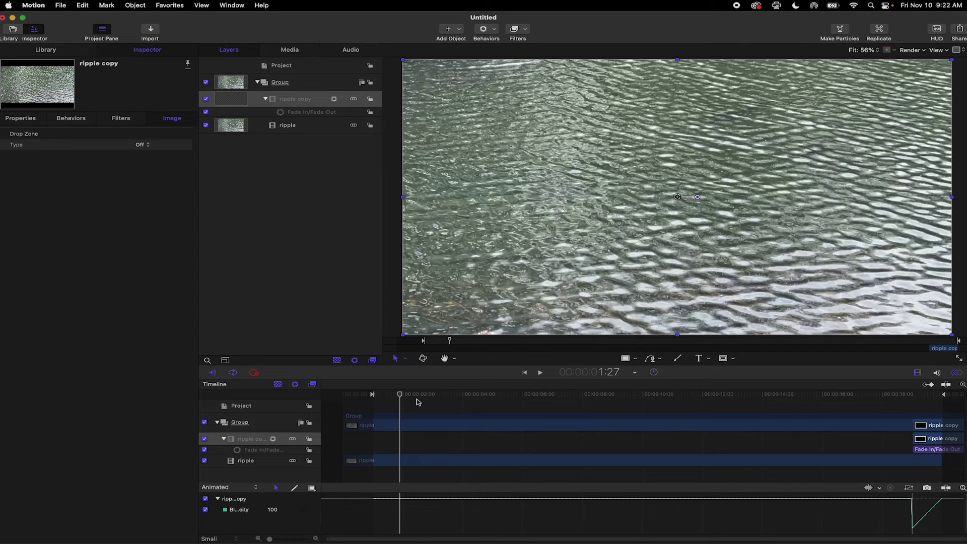
{"action": "left_click", "coordinate": [958, 33]}
- Export the movie with Render Quality set to Best and continue to the save panel
{"action": "left_click", "coordinate": [932, 56]}
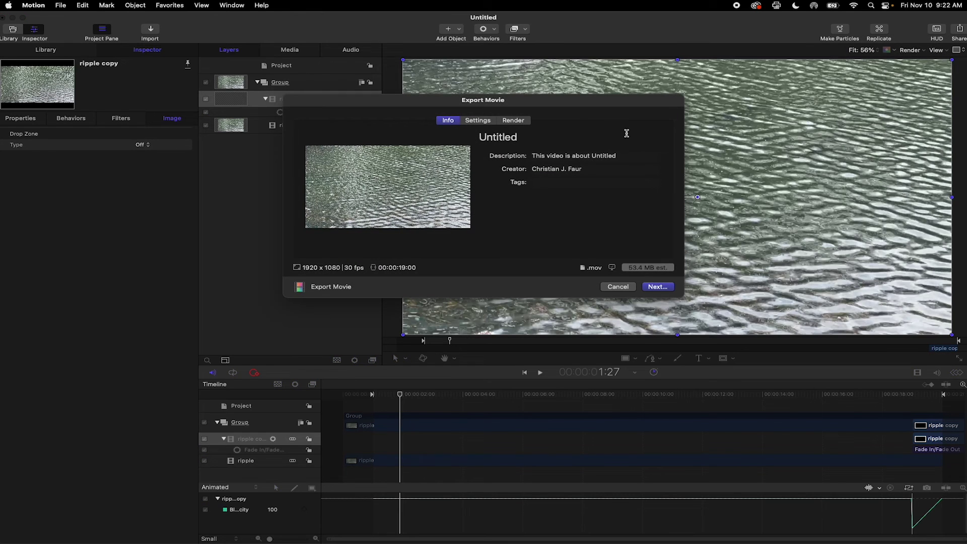
{"action": "left_click", "coordinate": [516, 121]}
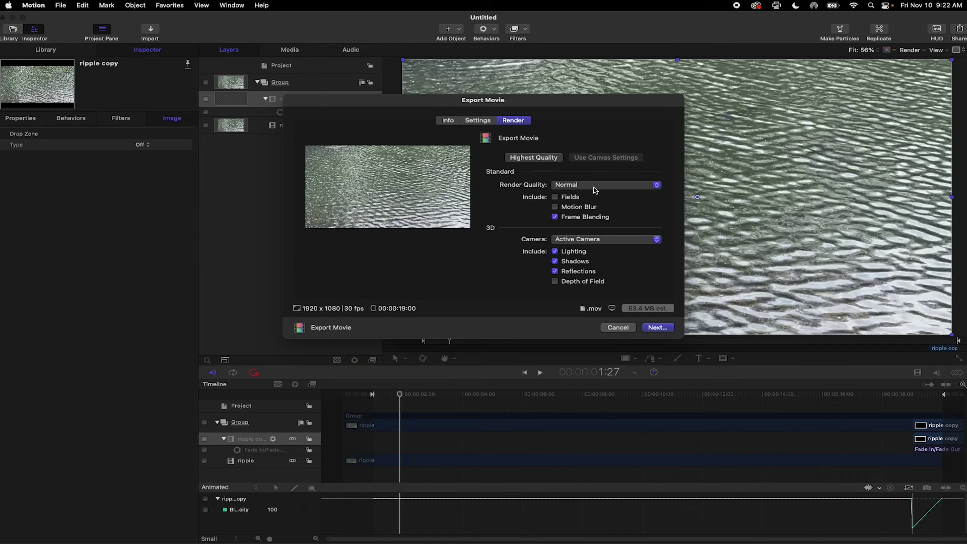
{"action": "left_click", "coordinate": [596, 185]}
{"action": "left_click", "coordinate": [595, 195]}
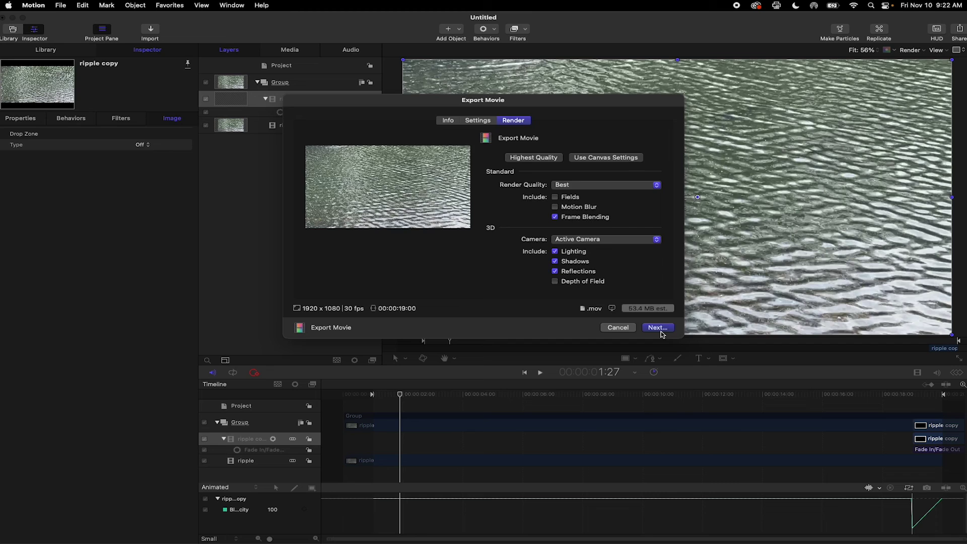
{"action": "left_click", "coordinate": [658, 328]}
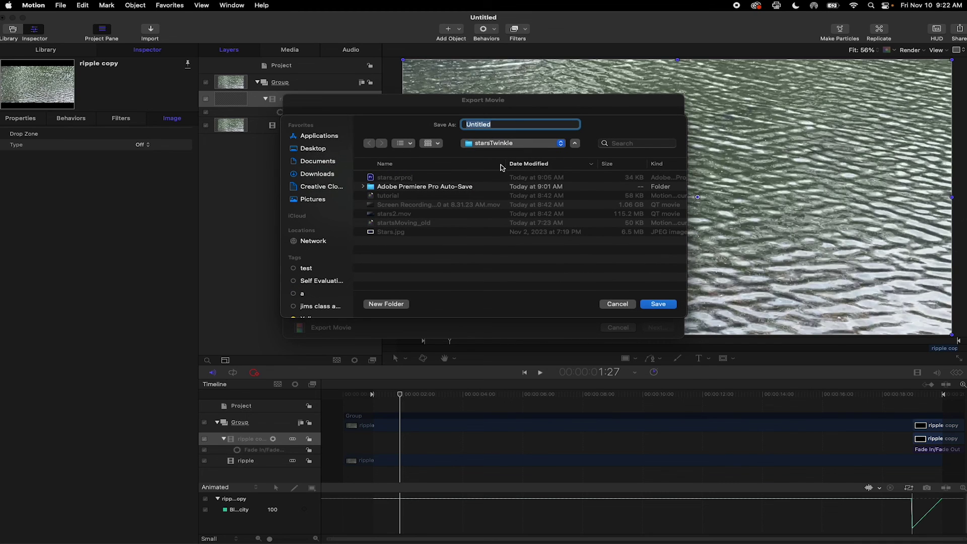